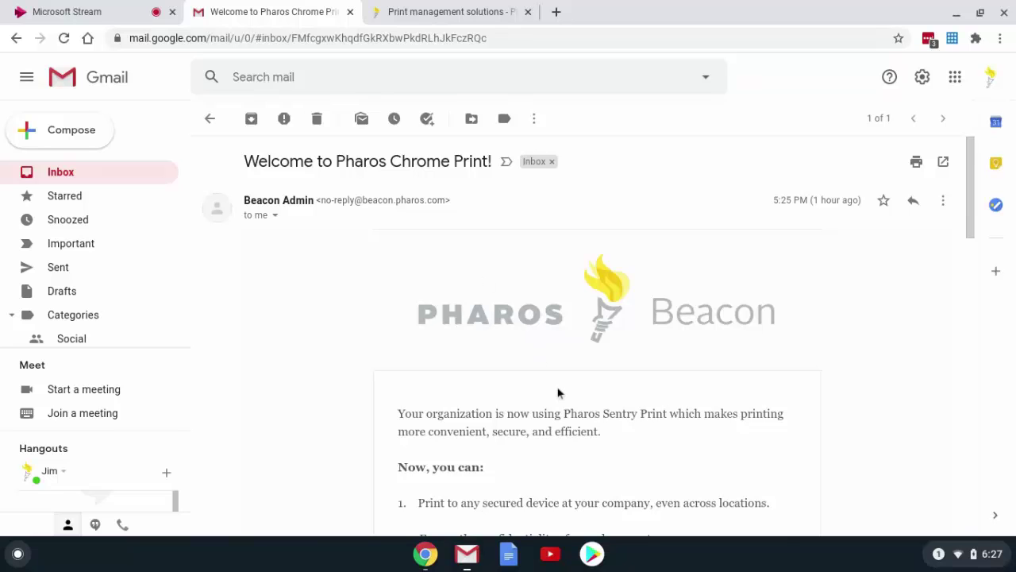
- Add Pharos Chrome Print from the Web Store and pin it in the extensions menu
scroll(560, 390, down, 2)
scroll(559, 399, down, 2)
scroll(558, 397, down, 2)
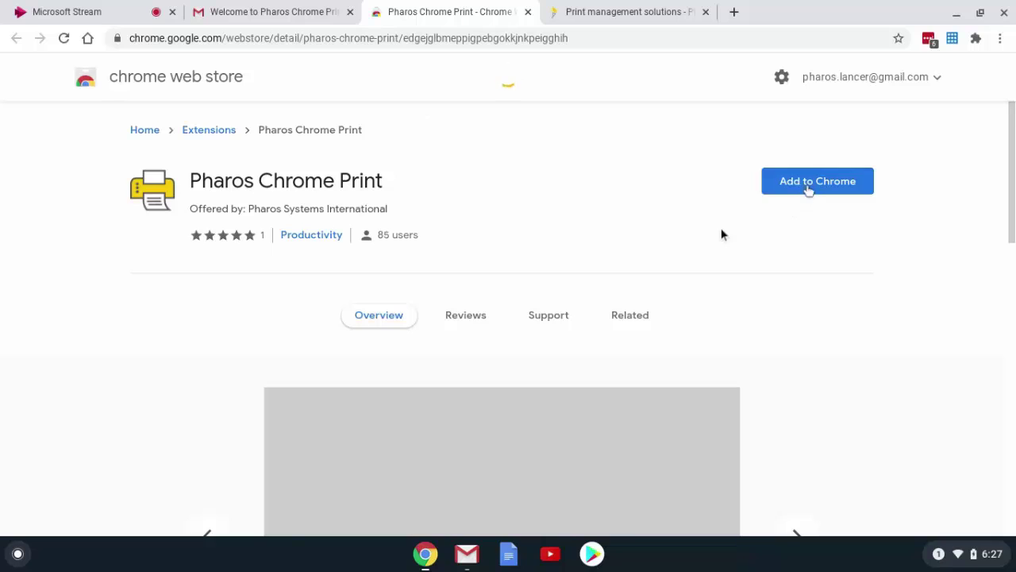
click(808, 185)
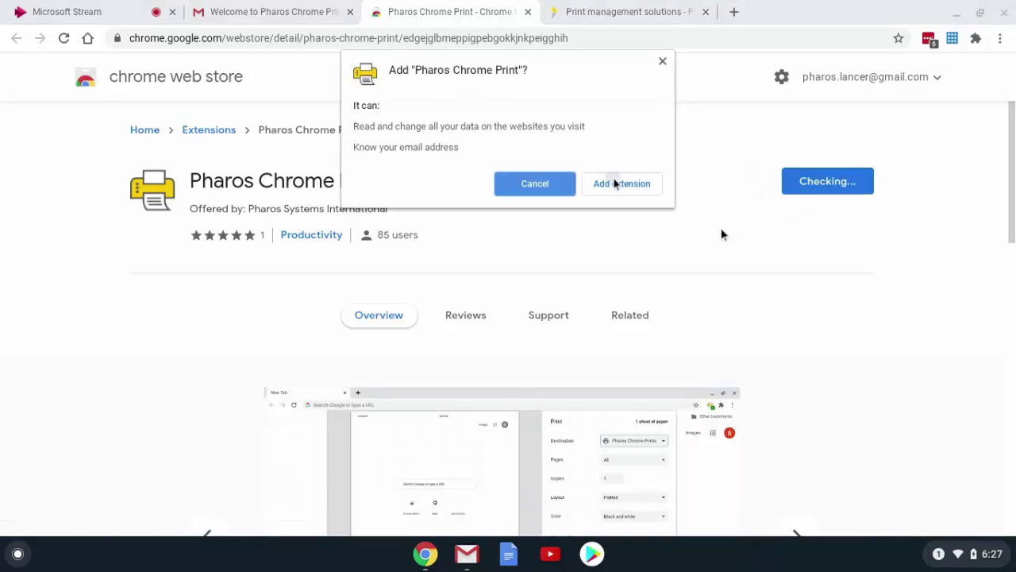
click(615, 182)
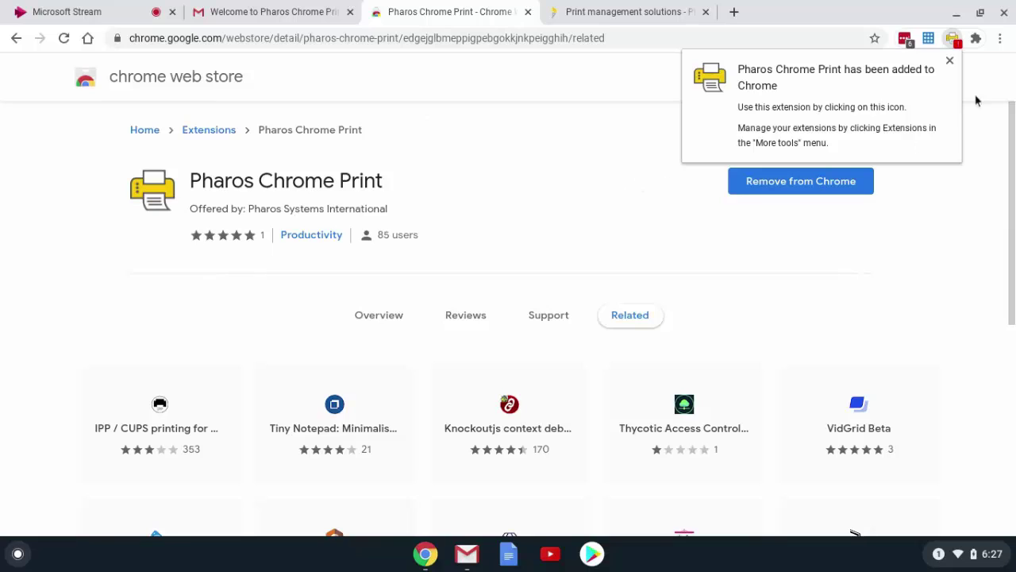
click(981, 39)
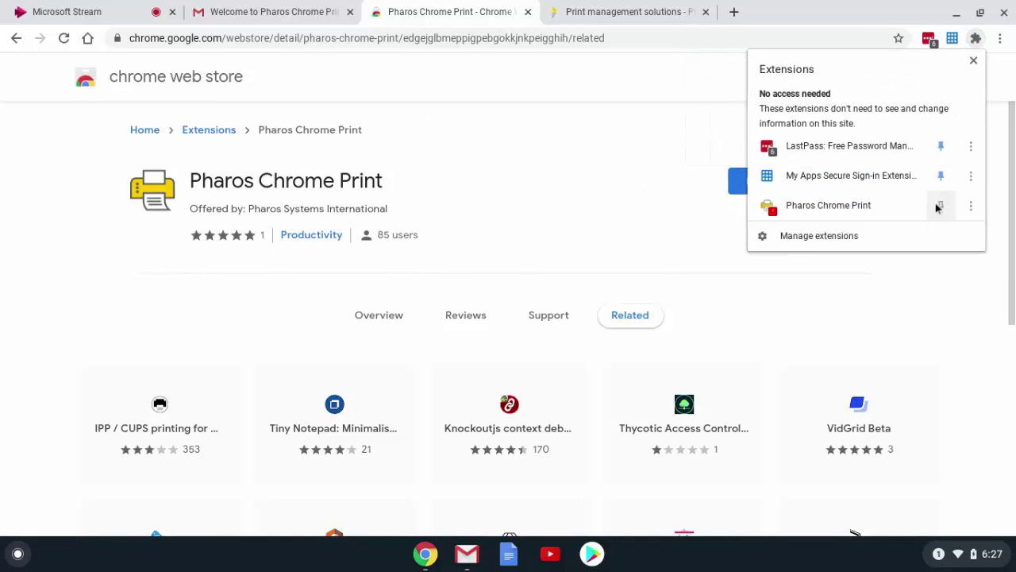
click(940, 205)
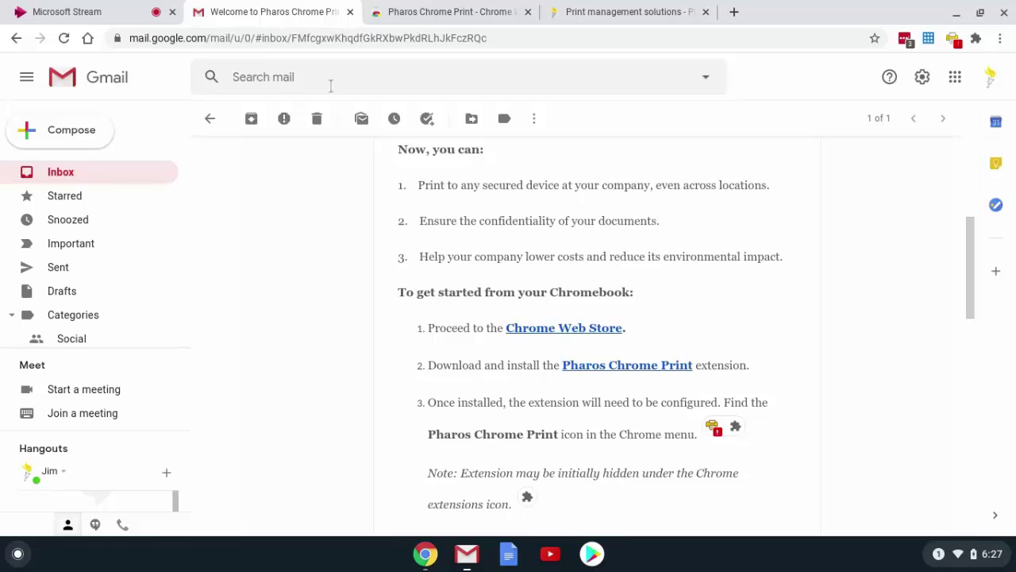
- Copy the configuration URL link from the welcome email
scroll(418, 377, down, 1)
scroll(464, 414, down, 1)
right_click(464, 415)
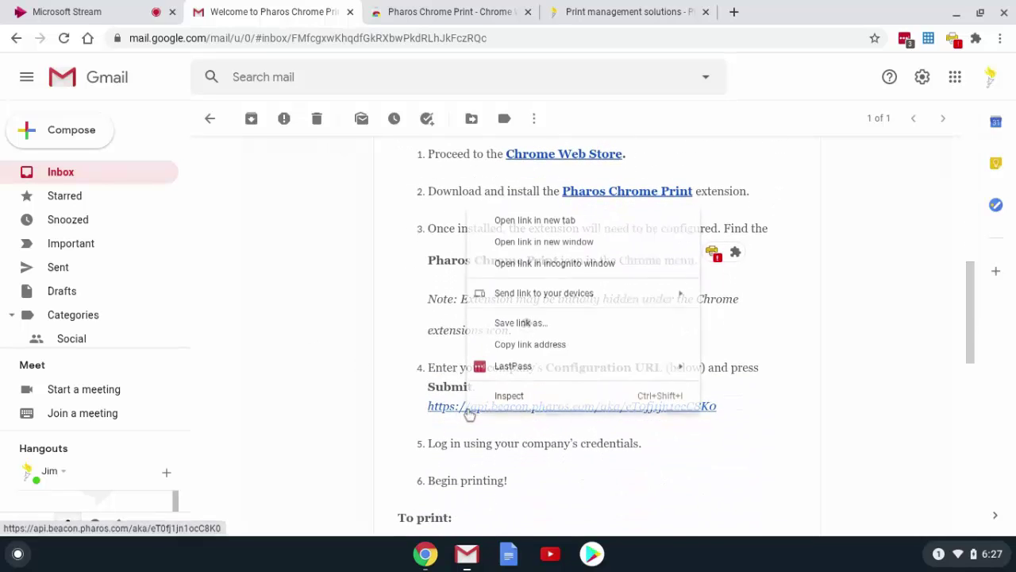
click(515, 351)
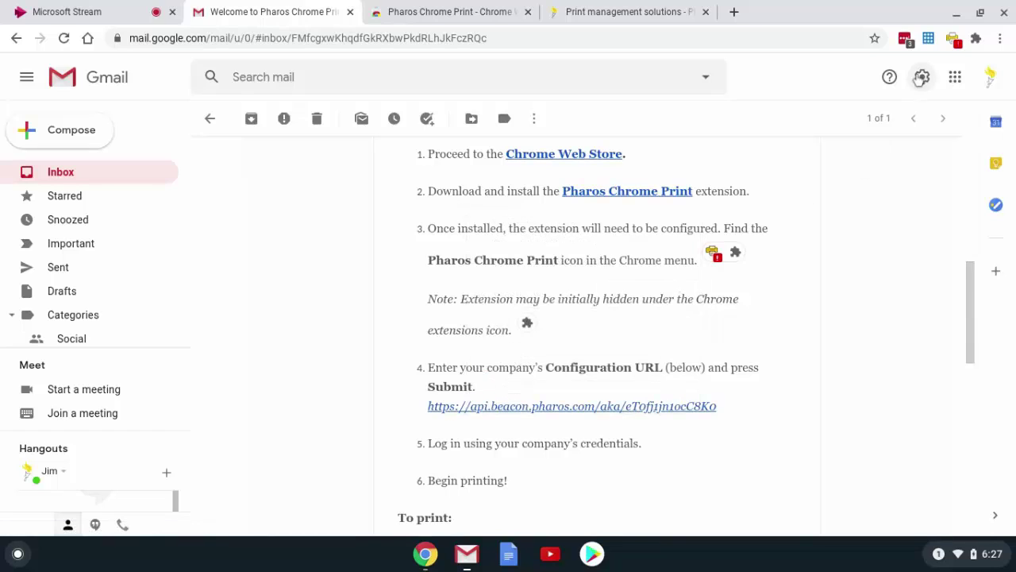
- Paste the configuration URL into Pharos Chrome Print as plain text and submit it
click(953, 38)
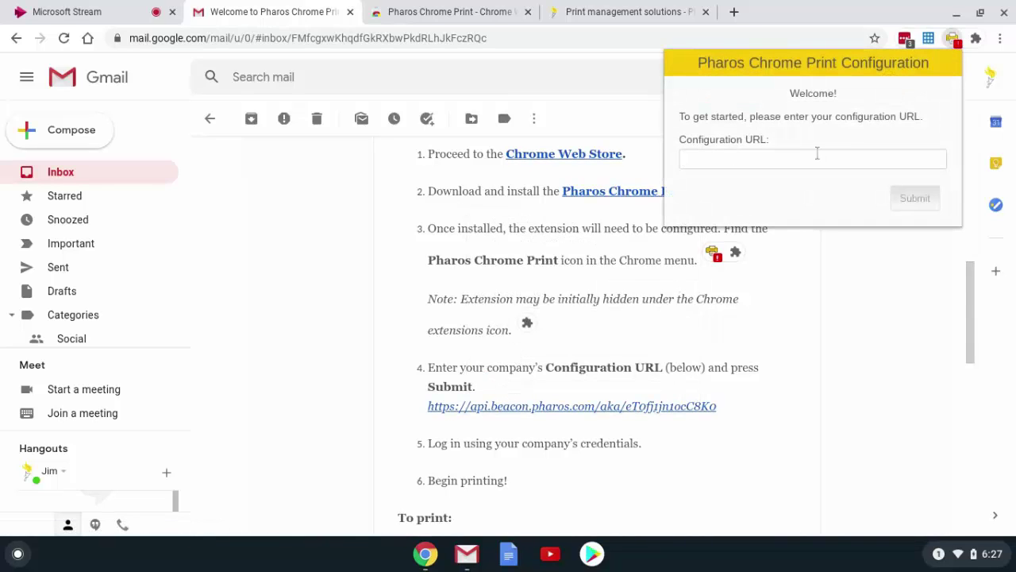
right_click(817, 158)
click(879, 314)
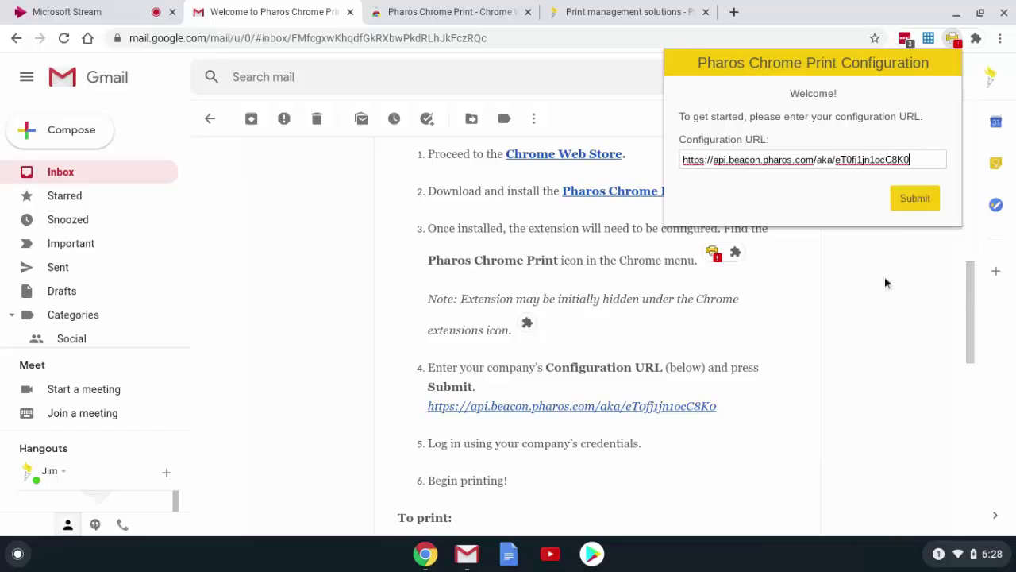
click(914, 199)
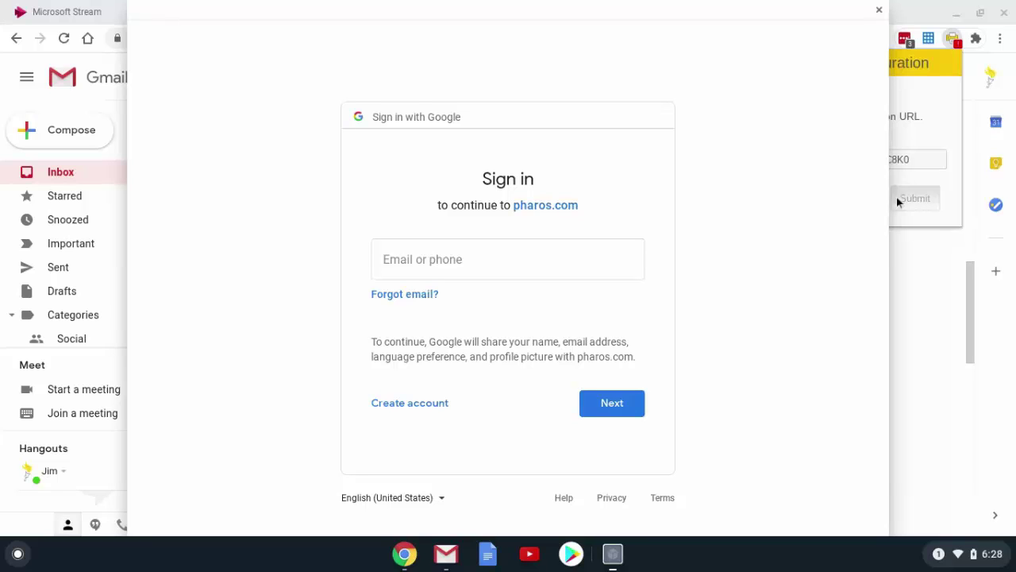
click(450, 263)
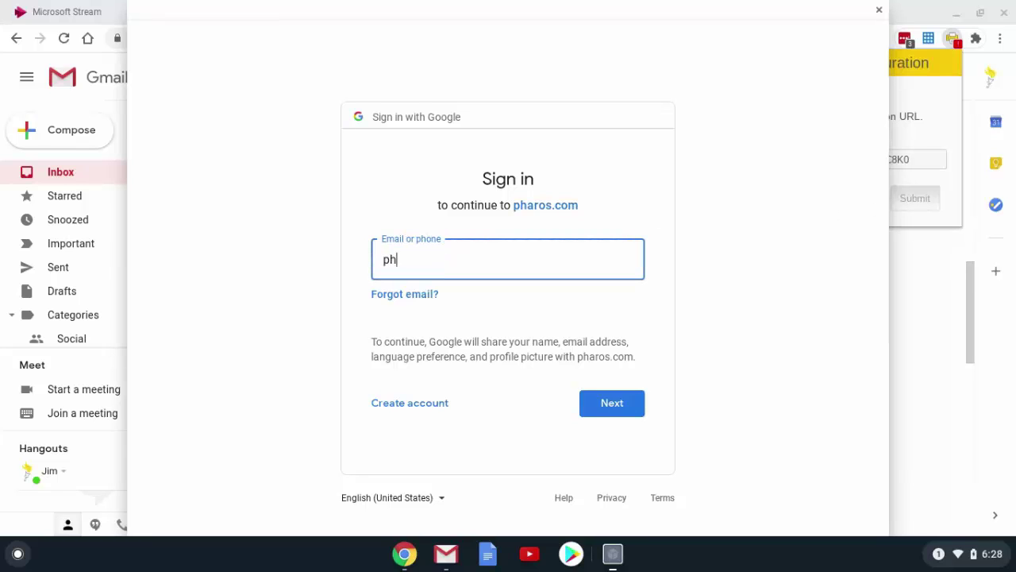
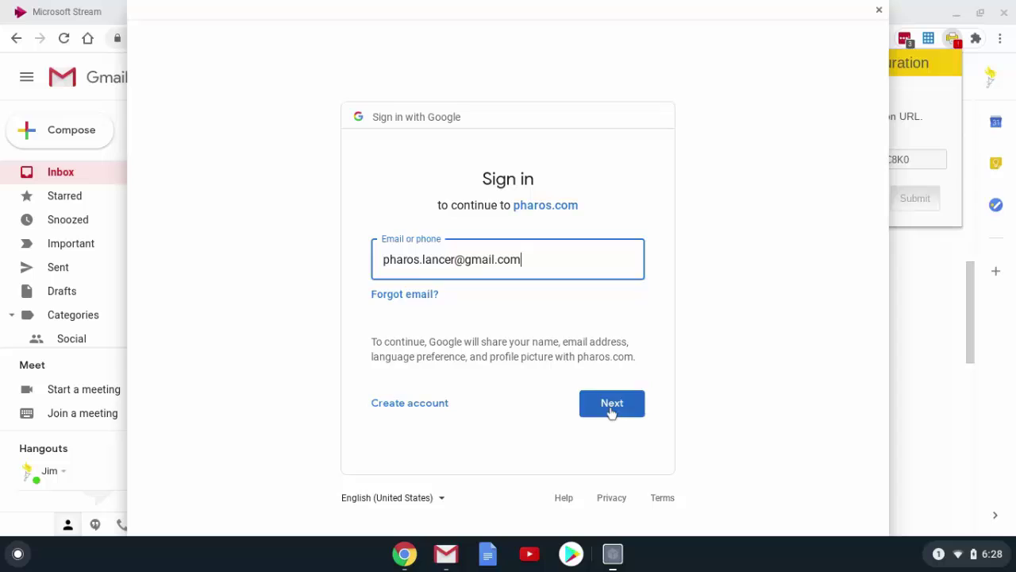
click(609, 406)
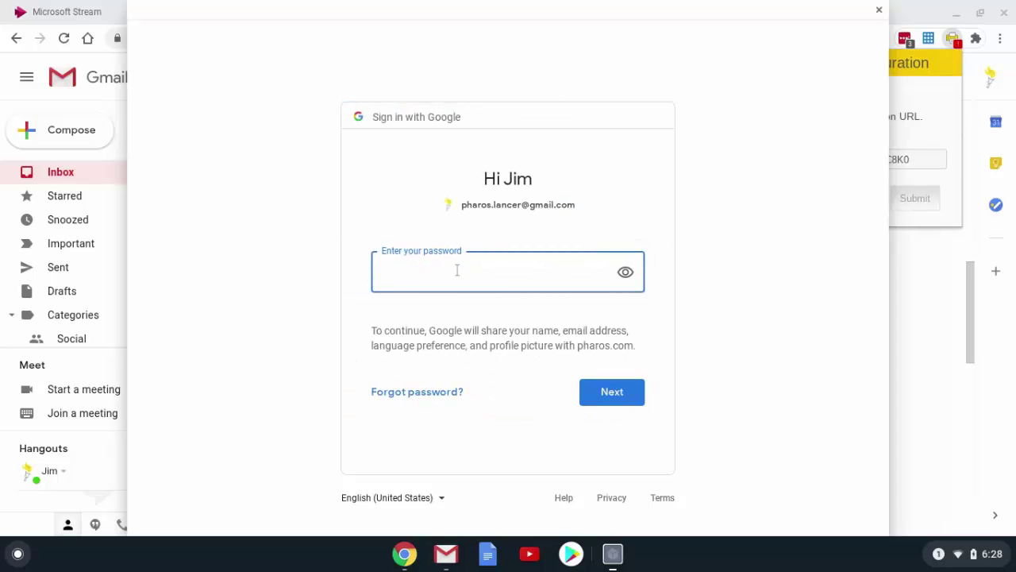
- Enter the password and untick 'Don't ask again on this computer'
text(•••••••)
text(••)
click(610, 390)
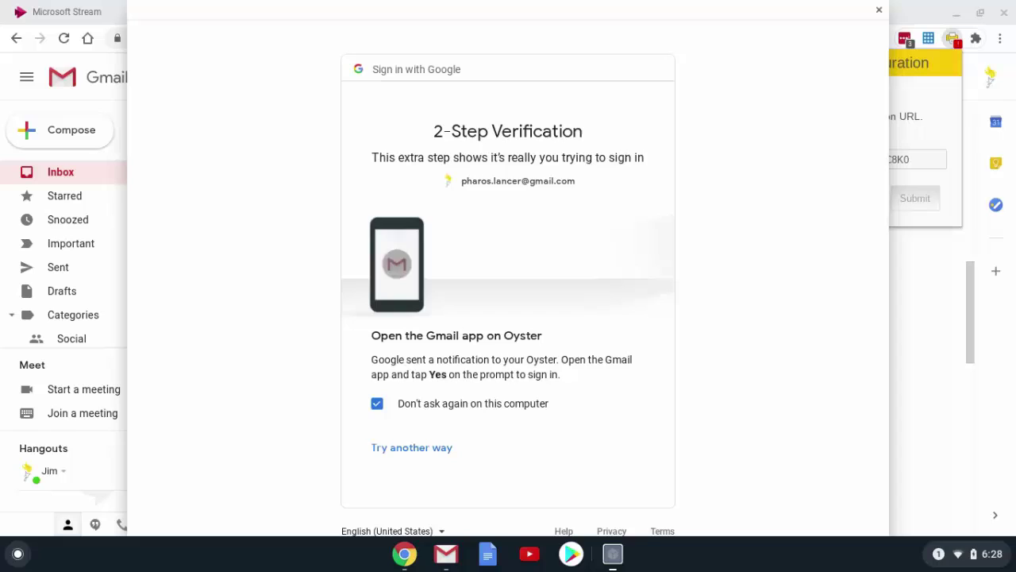
click(449, 409)
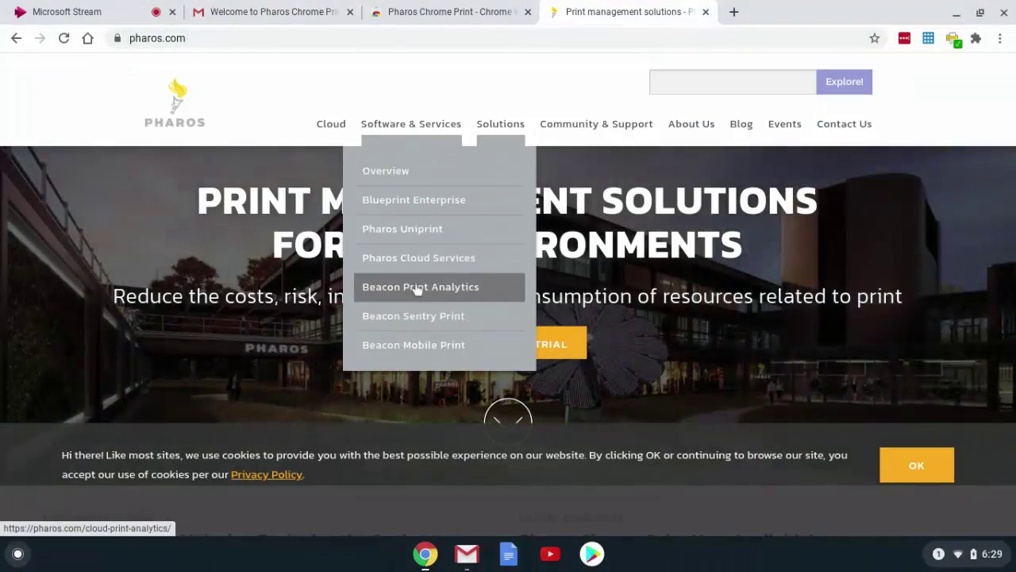
- Open the Beacon Sentry Print product page on pharos.com and scroll toward the brochure
click(431, 316)
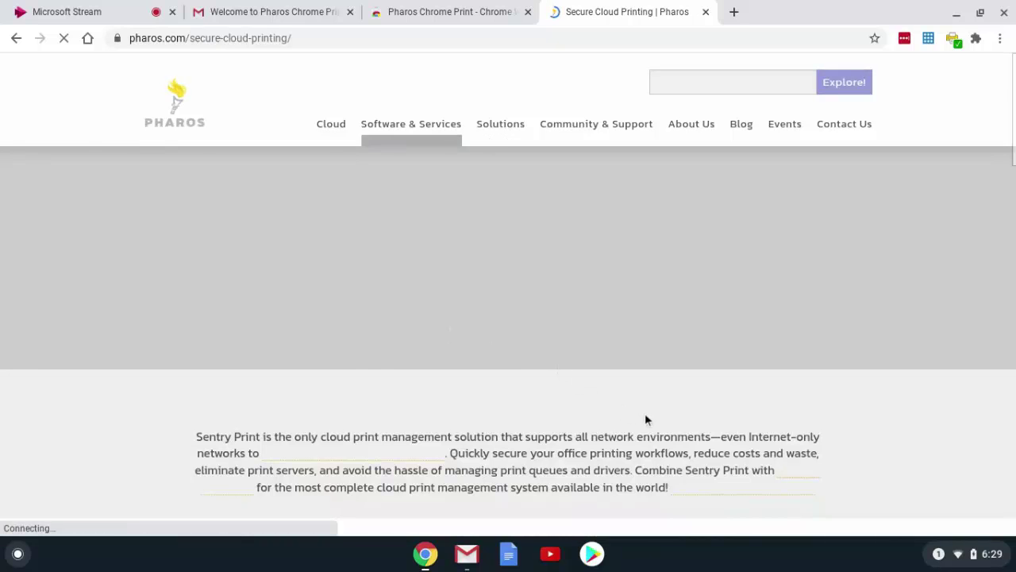
scroll(698, 421, down, 1)
scroll(766, 431, down, 3)
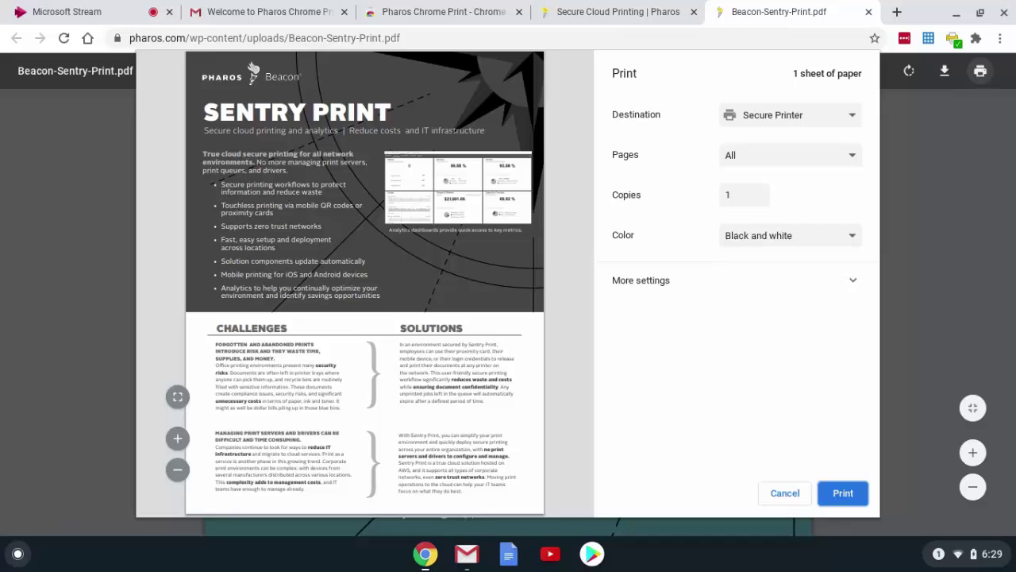
- Print the brochure to Secure Printer with colour mode set to Color
click(827, 118)
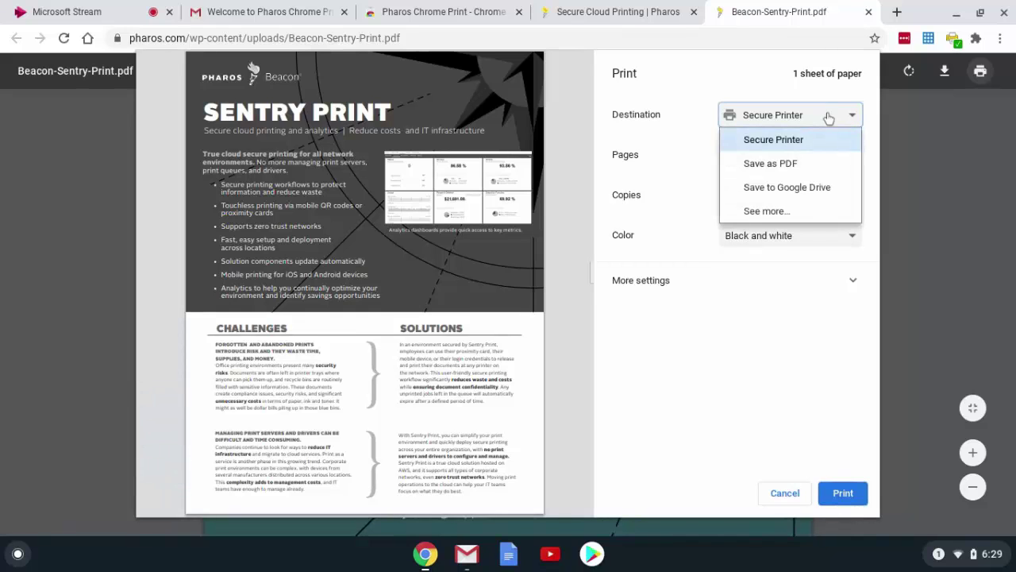
click(778, 211)
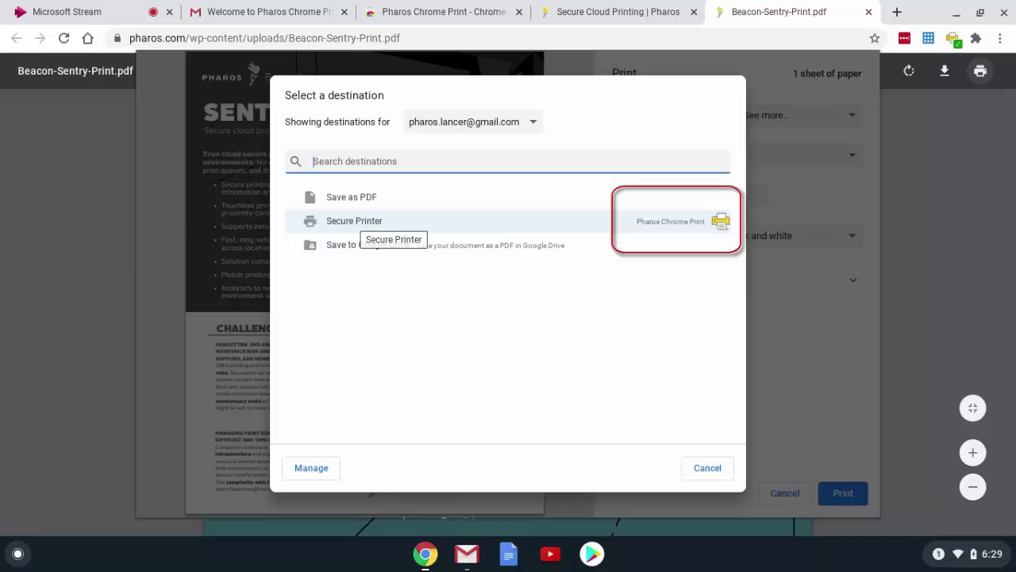
click(353, 221)
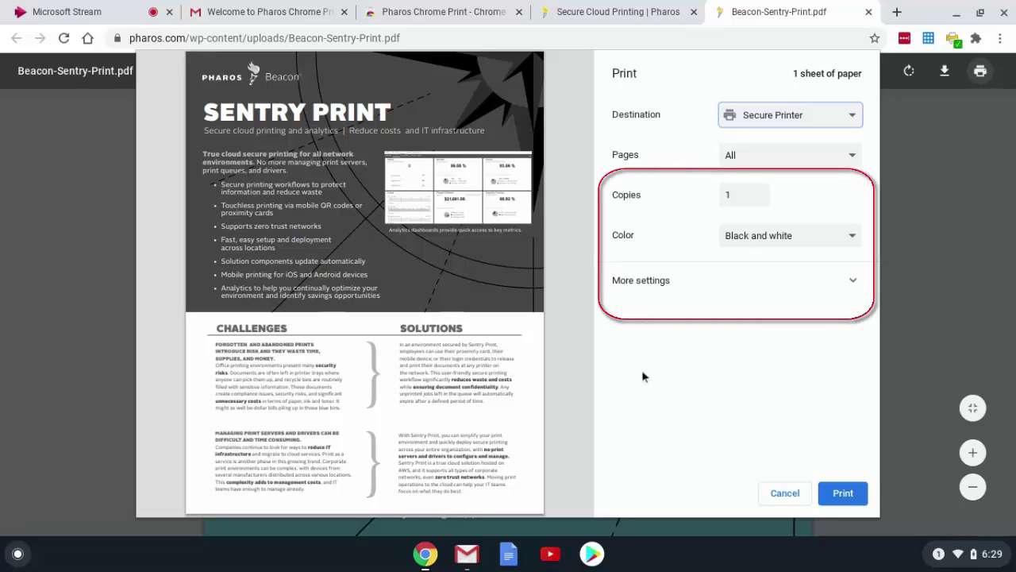
click(740, 240)
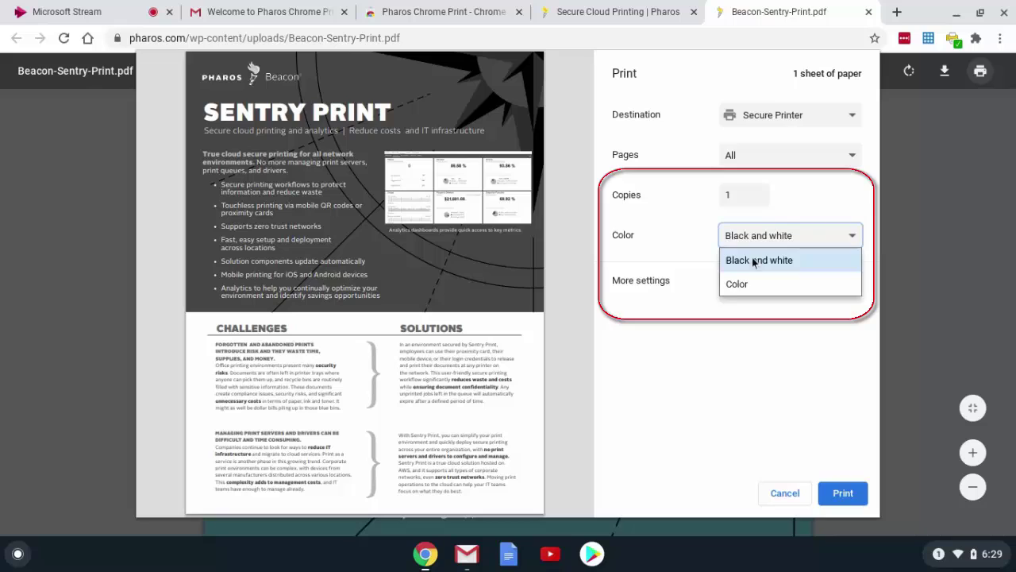
click(750, 283)
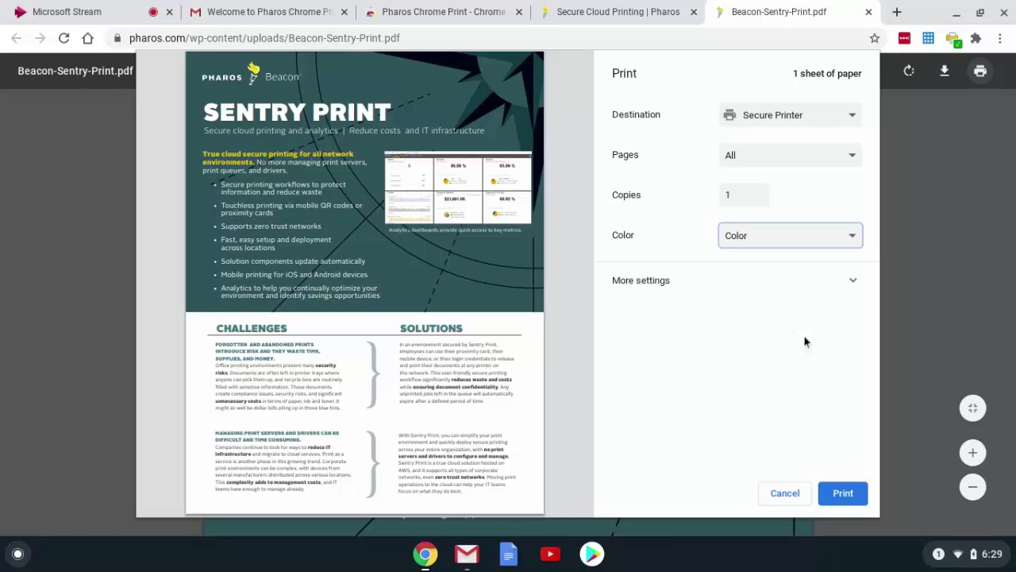
click(849, 491)
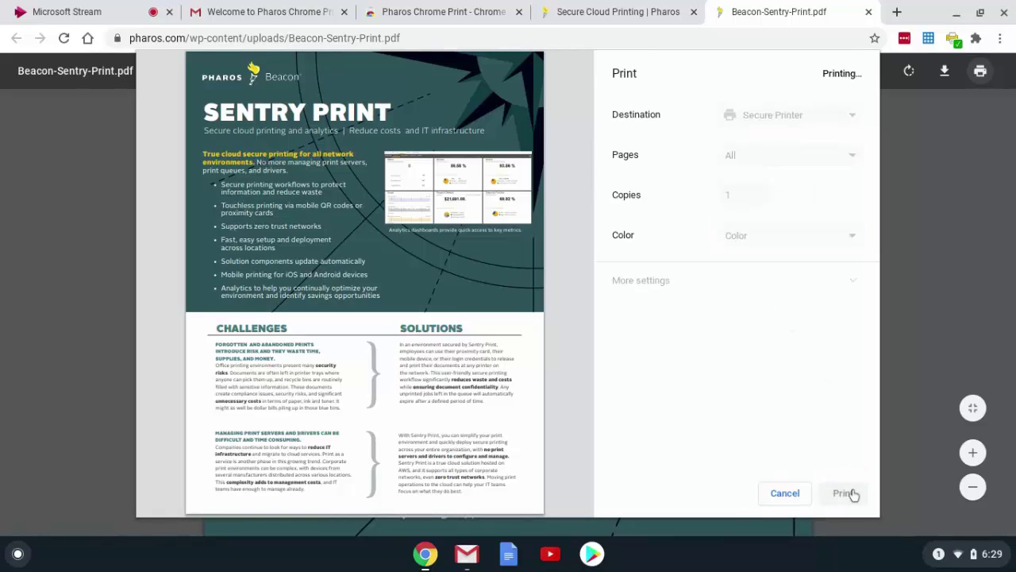